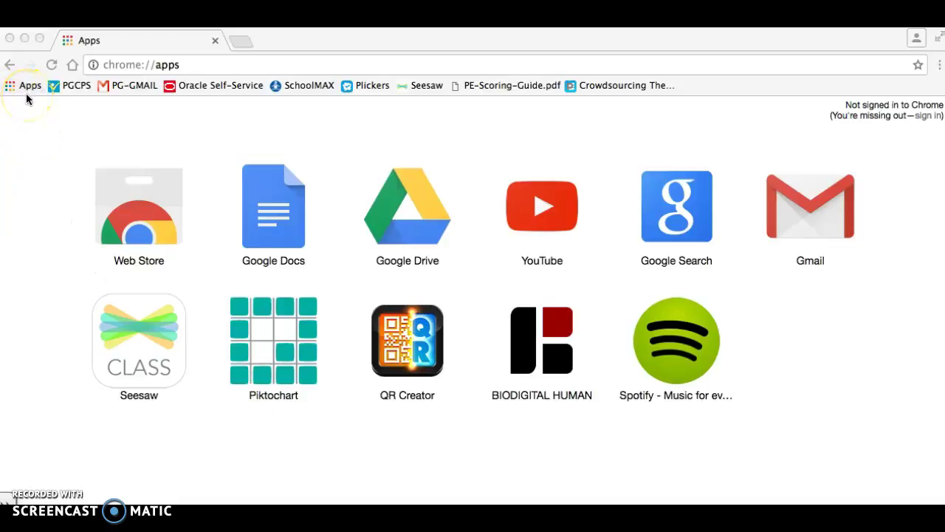
# Launch the Piktochart web app and scroll through its templates page
pyautogui.click(274, 383)
pyautogui.click(274, 385)
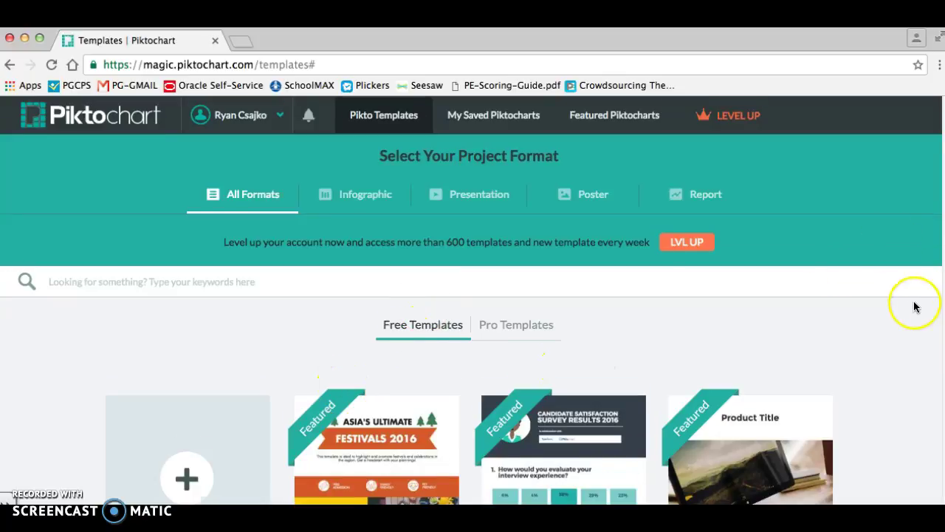
pyautogui.scroll(-3, 913, 306)
pyautogui.scroll(-1, 913, 305)
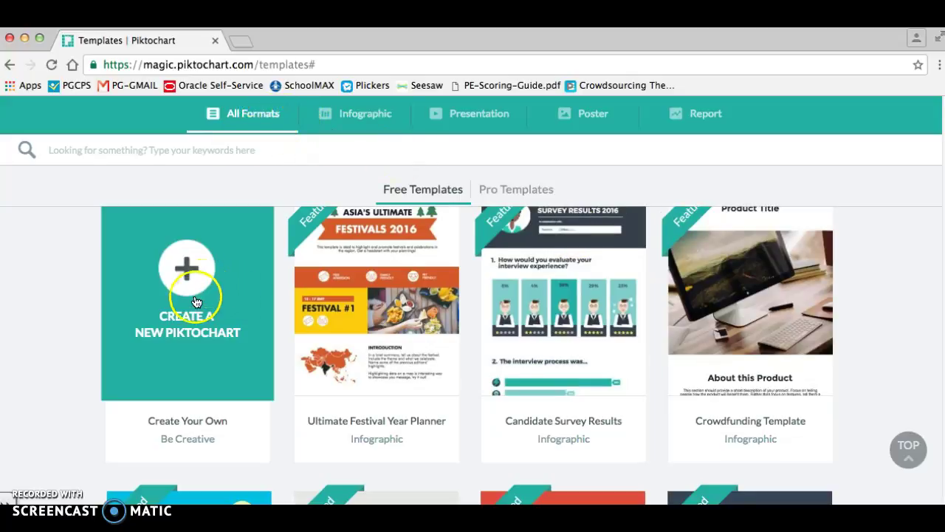
# Show the Create Your Own formats: Infographics, Presentation, Poster and Report
pyautogui.click(189, 270)
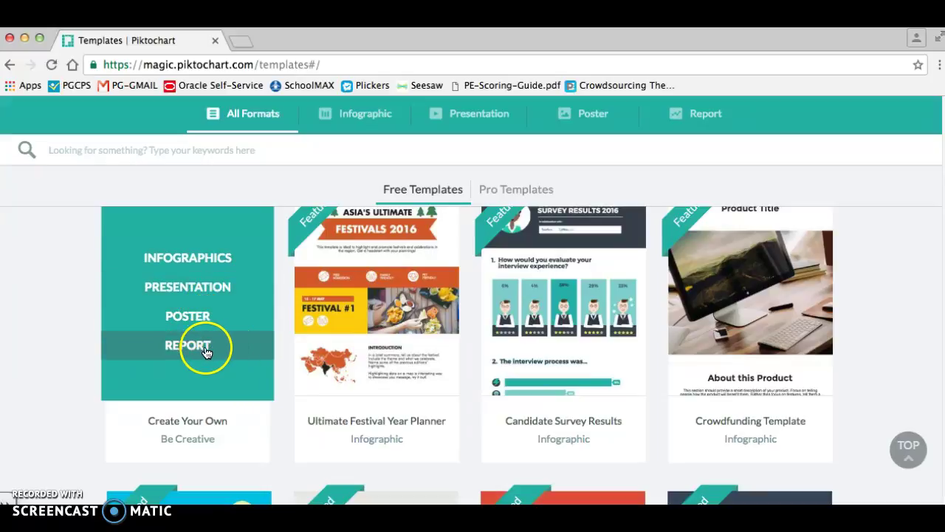
pyautogui.scroll(-2, 196, 340)
pyautogui.scroll(-5, 198, 336)
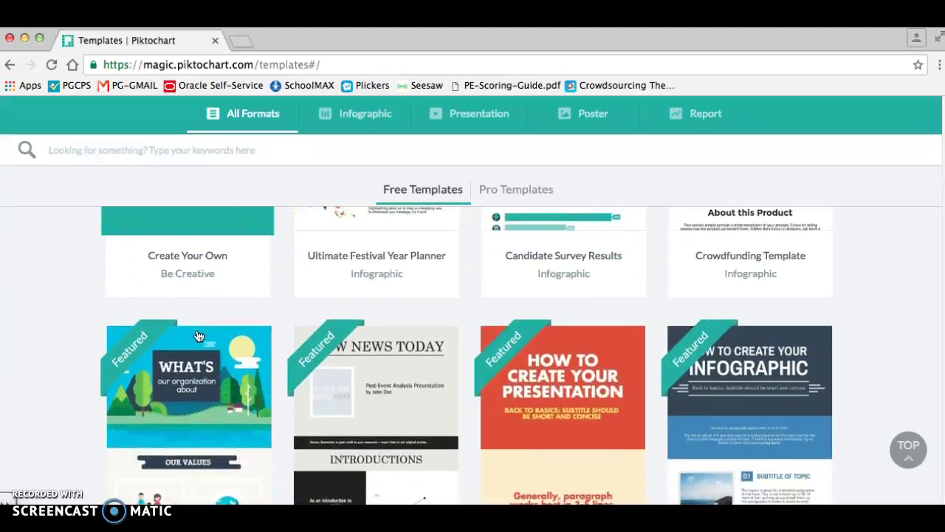
pyautogui.scroll(-1, 220, 330)
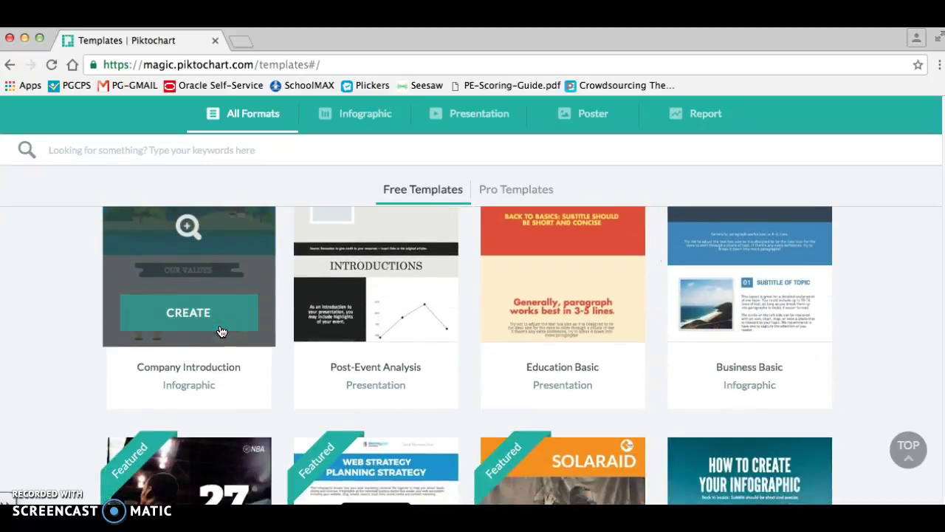
pyautogui.scroll(-4, 220, 330)
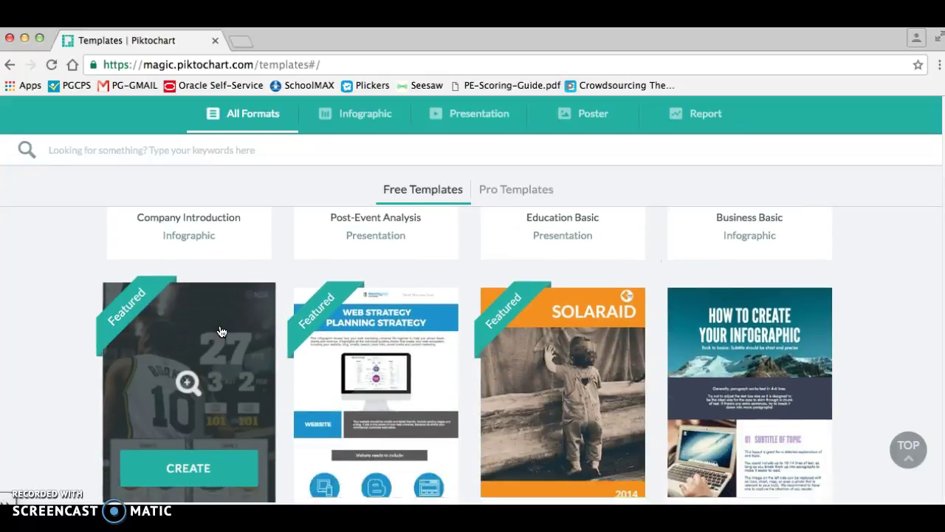
pyautogui.scroll(7, 220, 331)
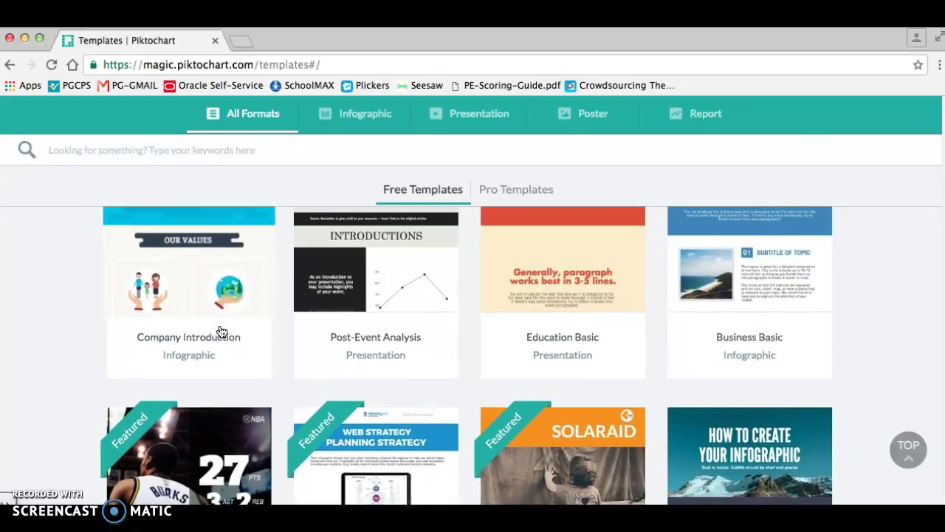
pyautogui.scroll(5, 220, 331)
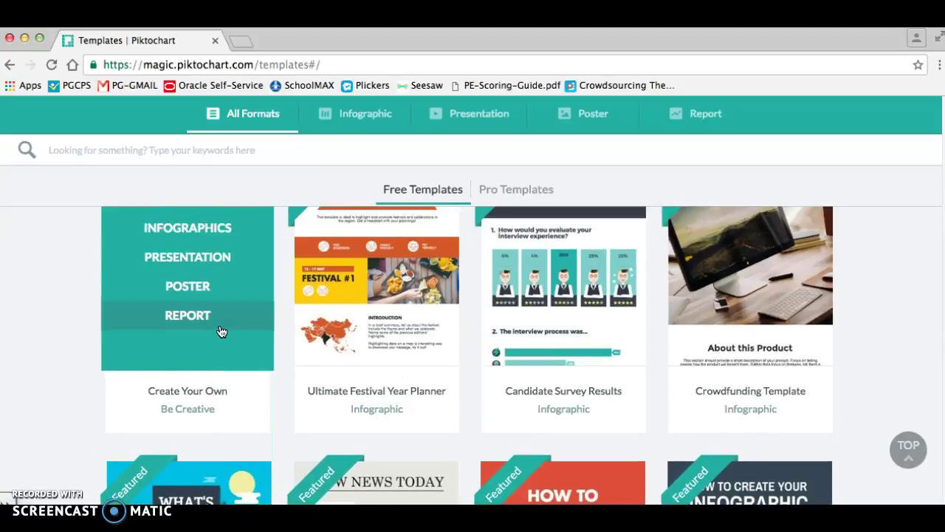
# Start a new blank poster and delete its 'Create Your Own Poster' title text
pyautogui.click(189, 286)
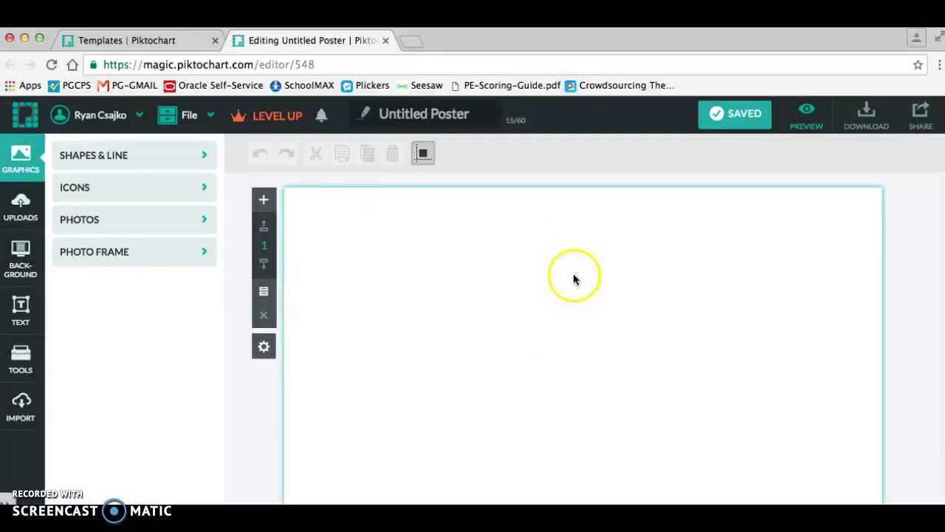
pyautogui.click(585, 299)
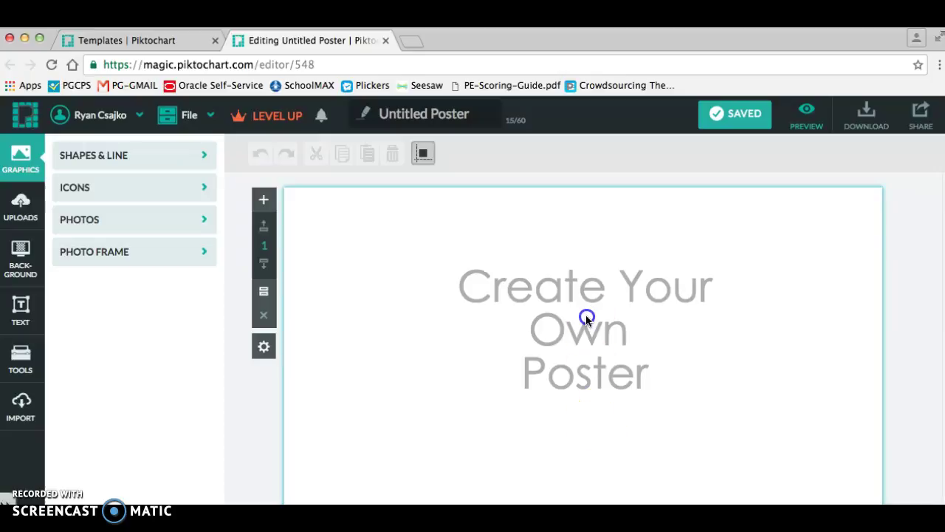
pyautogui.click(552, 328)
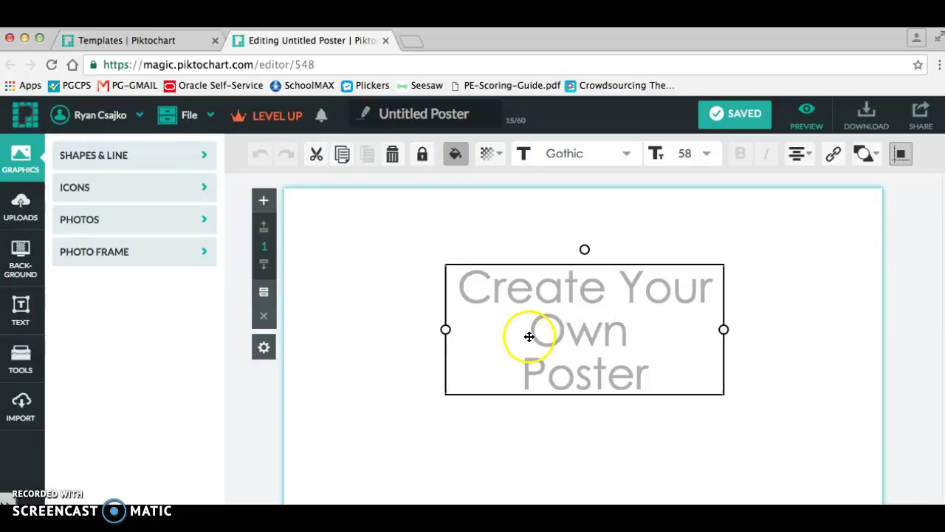
pyautogui.press('BackSpace')
pyautogui.click(475, 324)
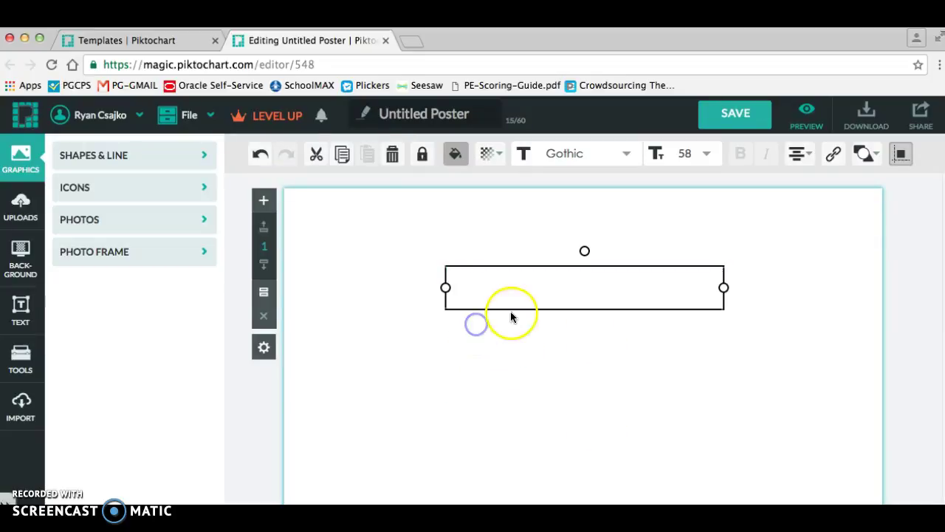
pyautogui.click(446, 302)
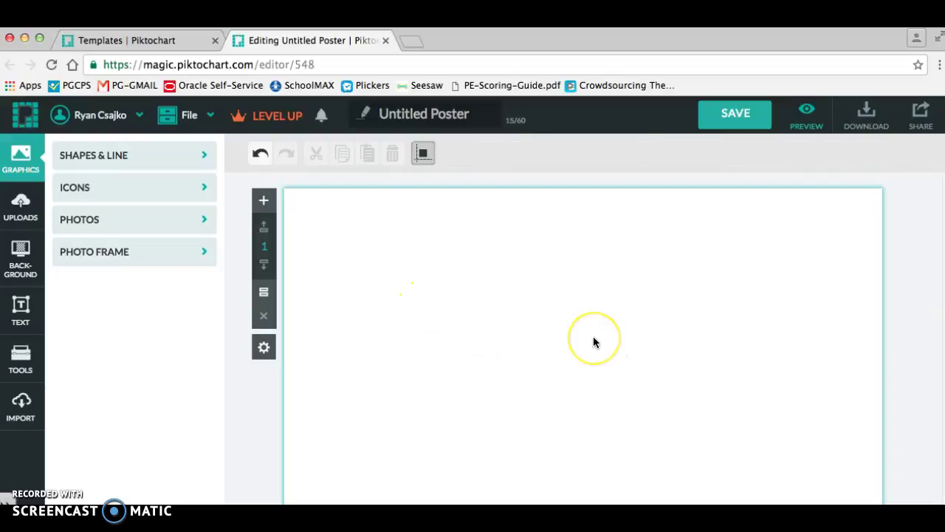
pyautogui.scroll(-5, 593, 336)
# Delete the three question marks and the two remaining placeholder text boxes
pyautogui.click(510, 313)
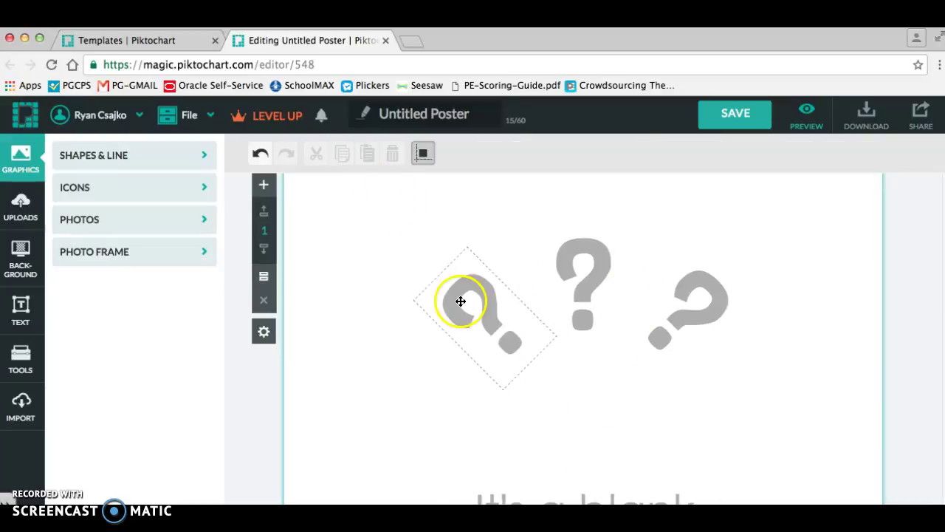
pyautogui.moveTo(391, 229); pyautogui.dragTo(733, 382)
pyautogui.press('Delete')
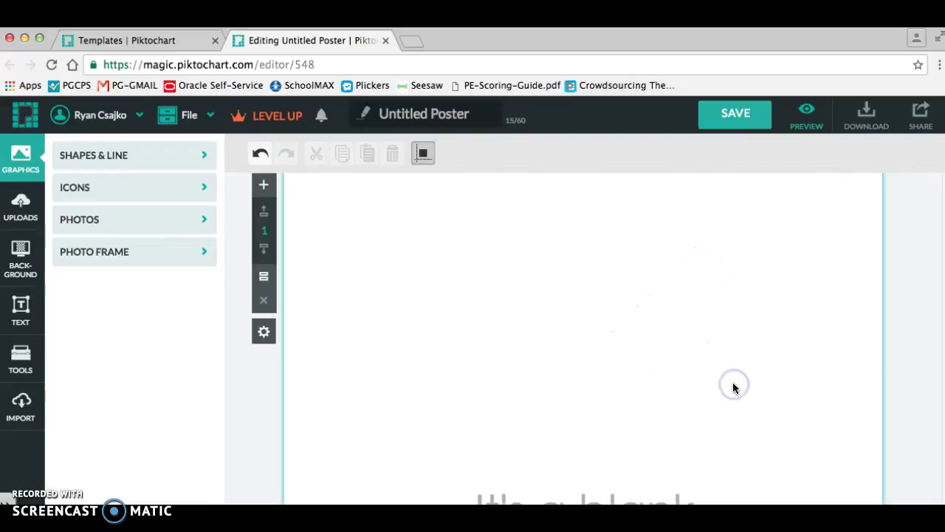
pyautogui.scroll(-3, 654, 325)
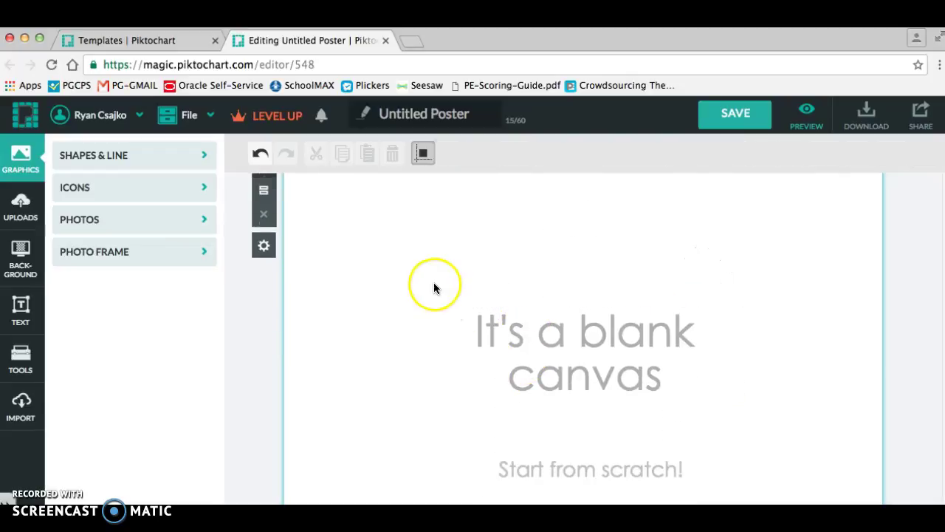
pyautogui.moveTo(404, 267); pyautogui.dragTo(758, 479)
pyautogui.press('Delete')
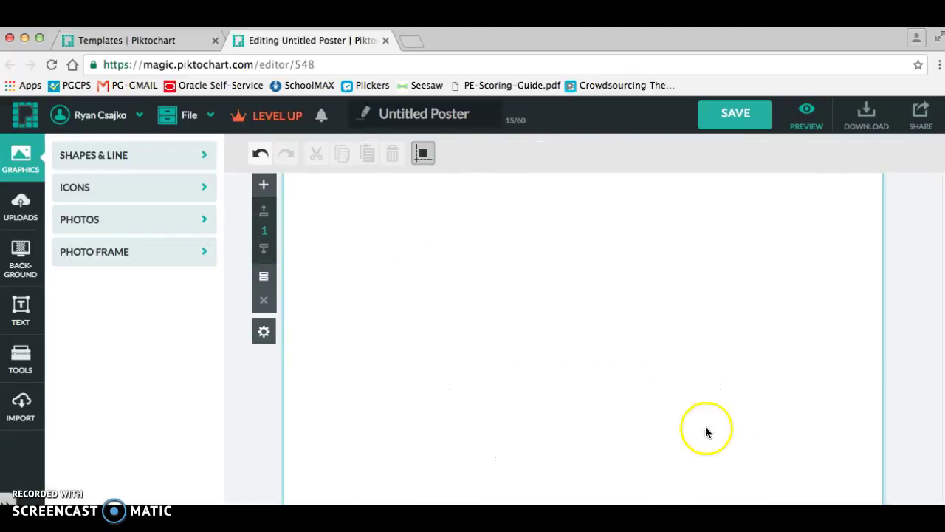
pyautogui.scroll(1, 604, 345)
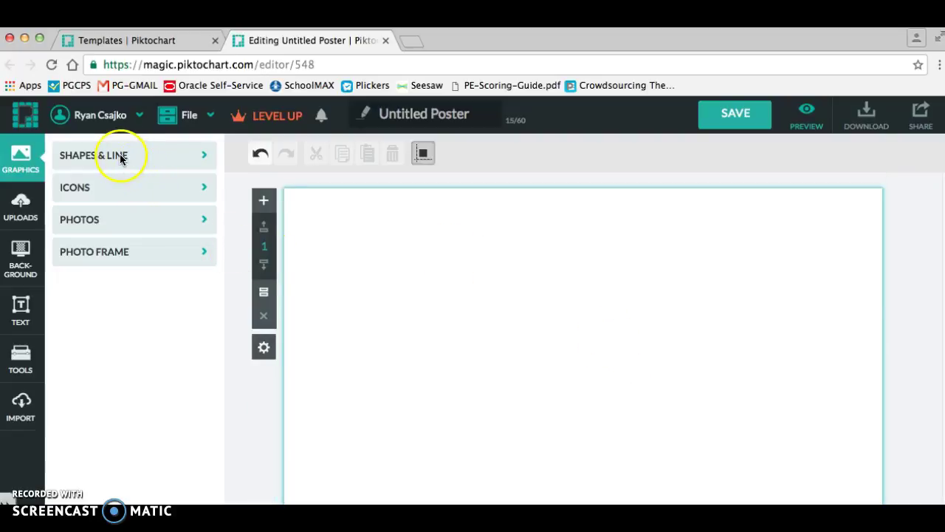
# Drag a black square from Basic Shapes onto the poster and enlarge it toward the lower right
pyautogui.click(196, 155)
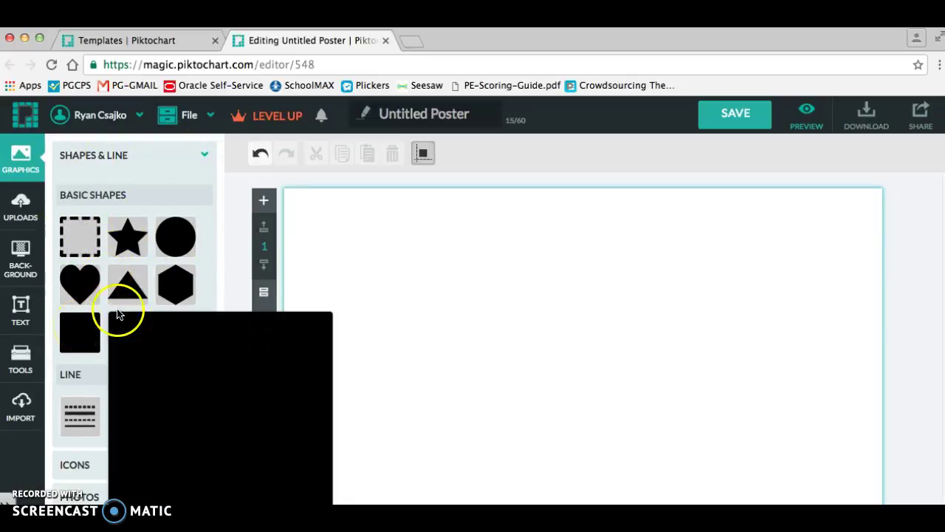
pyautogui.moveTo(182, 246)
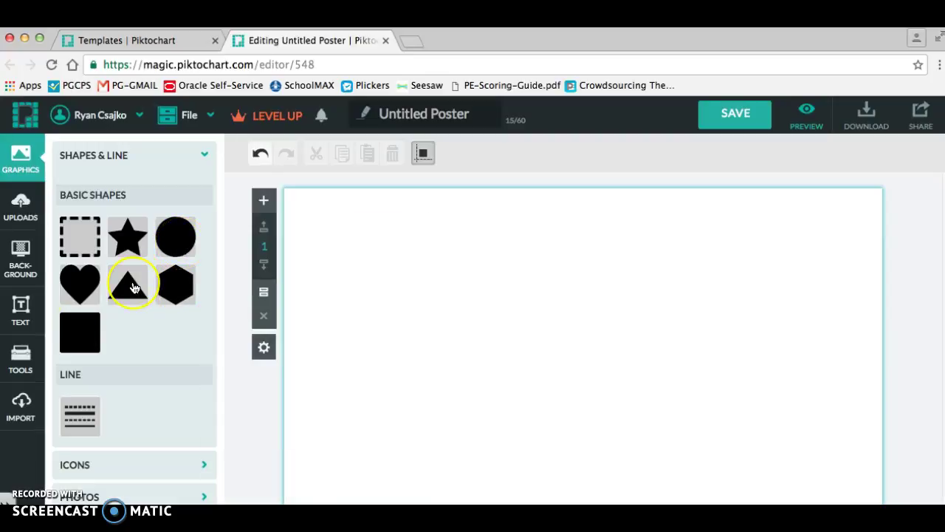
pyautogui.moveTo(133, 287)
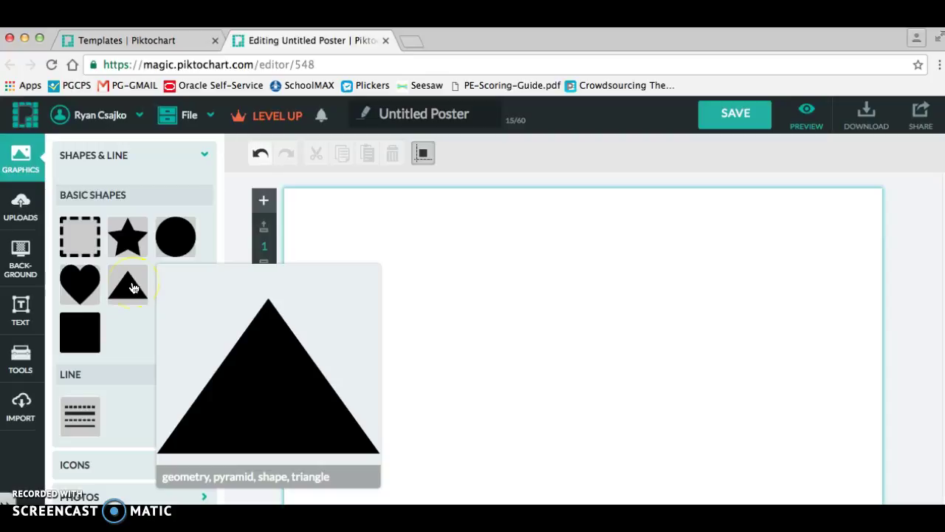
pyautogui.click(121, 294)
pyautogui.moveTo(83, 329); pyautogui.dragTo(527, 282)
pyautogui.moveTo(561, 324); pyautogui.dragTo(672, 412)
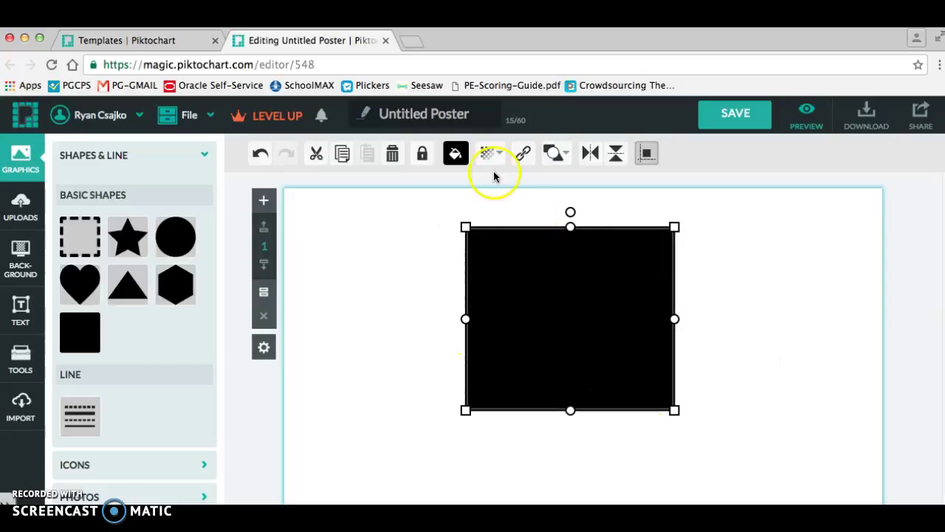
# Fill the square with dark purple #351C75 and deselect it
pyautogui.click(457, 157)
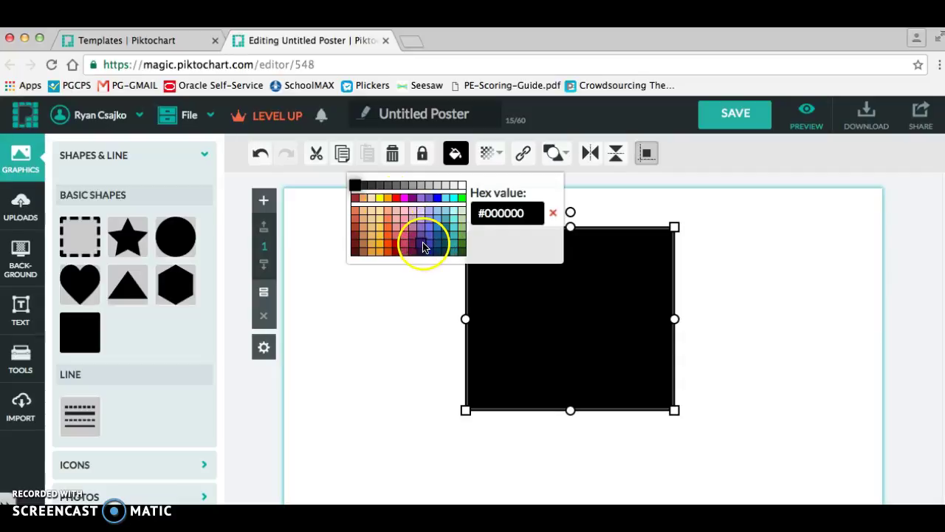
pyautogui.click(423, 246)
pyautogui.click(711, 302)
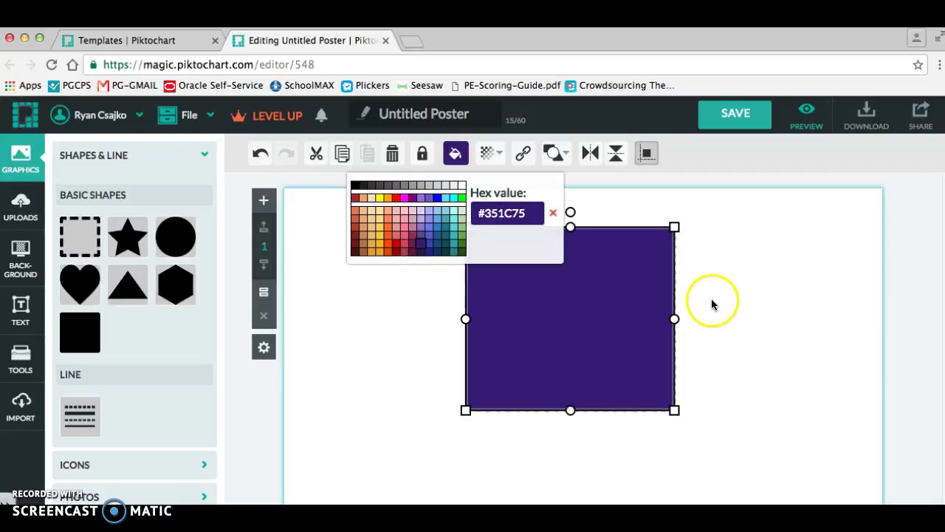
pyautogui.click(410, 260)
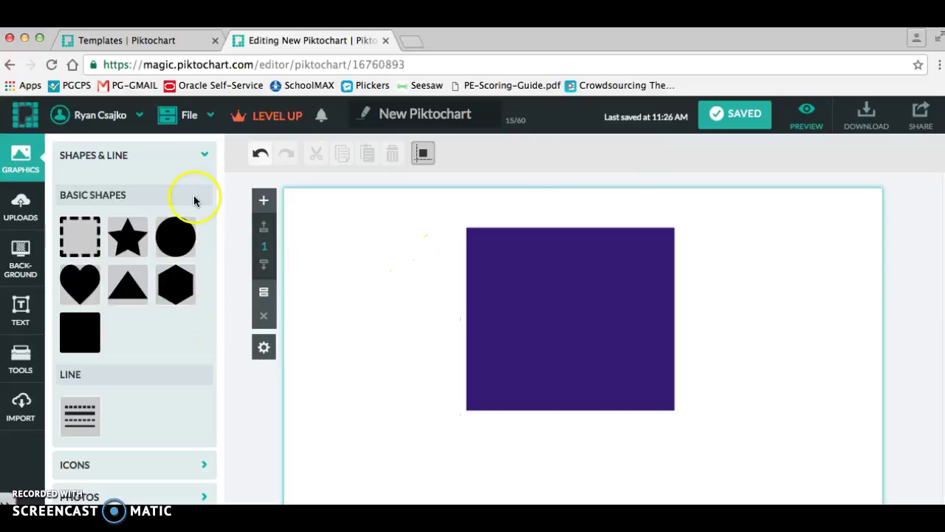
# Collapse the shapes library and open the icon library's category dropdown, currently set to General
pyautogui.click(184, 159)
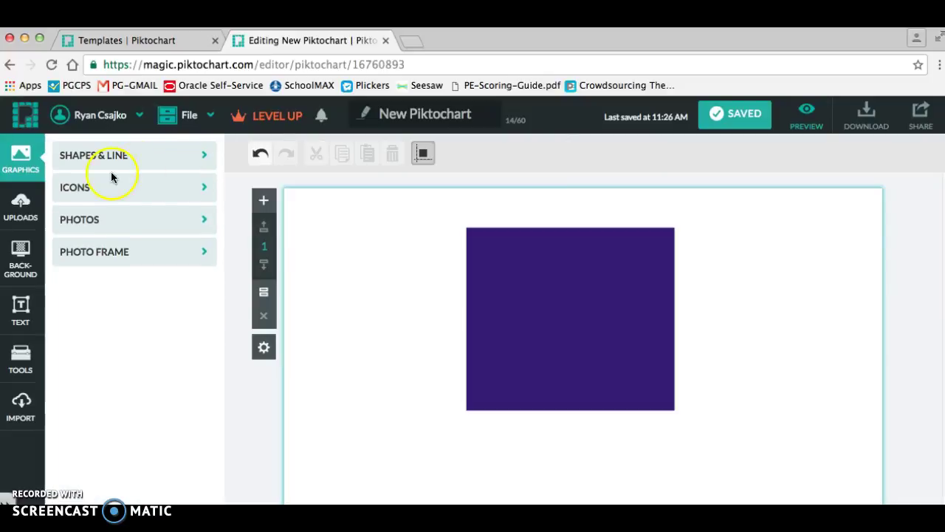
pyautogui.click(66, 189)
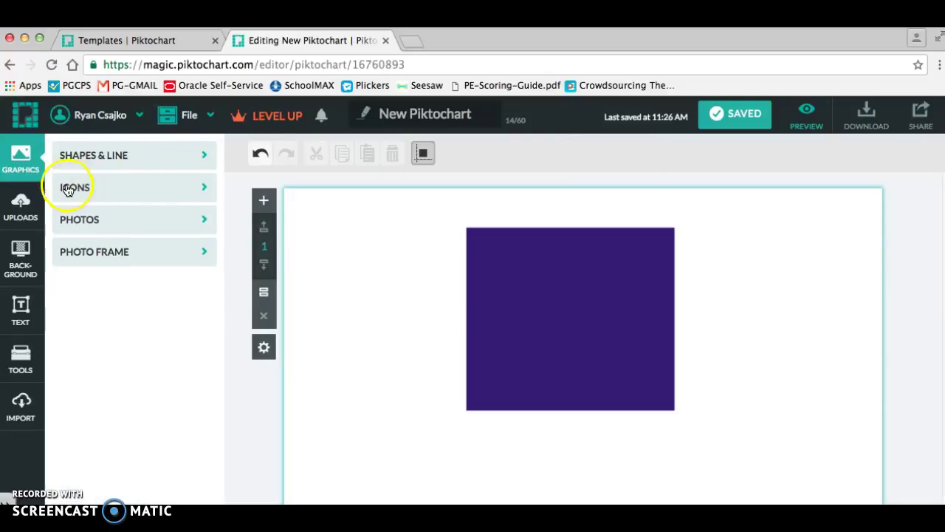
pyautogui.click(171, 194)
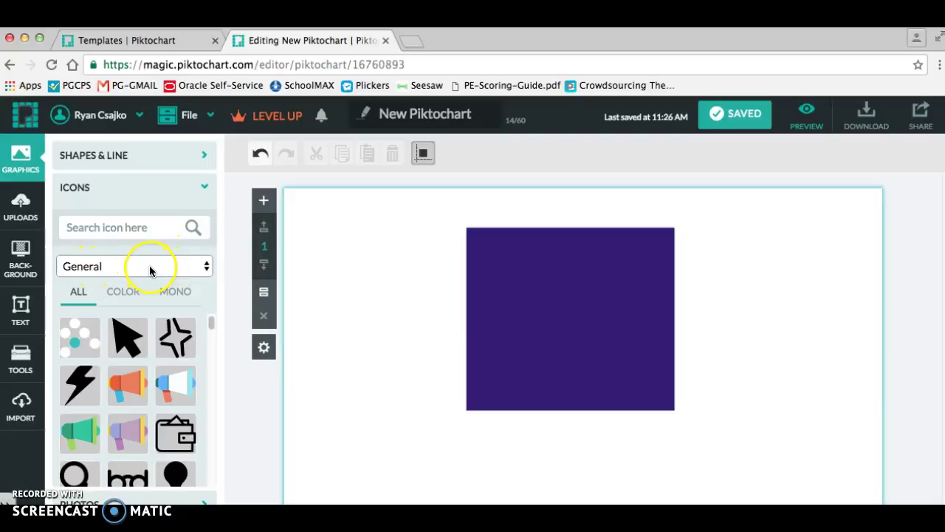
pyautogui.click(211, 323)
pyautogui.scroll(-4, 212, 325)
pyautogui.scroll(-5, 211, 325)
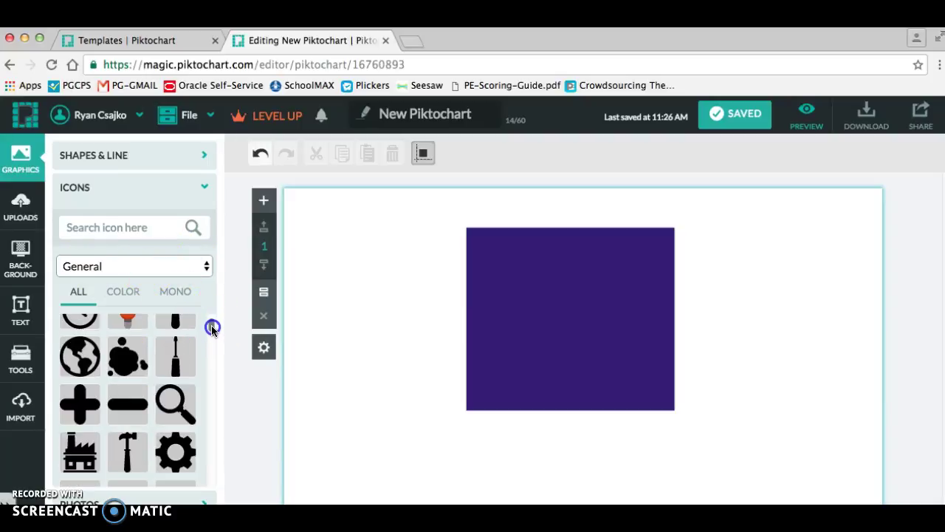
pyautogui.scroll(-6, 213, 333)
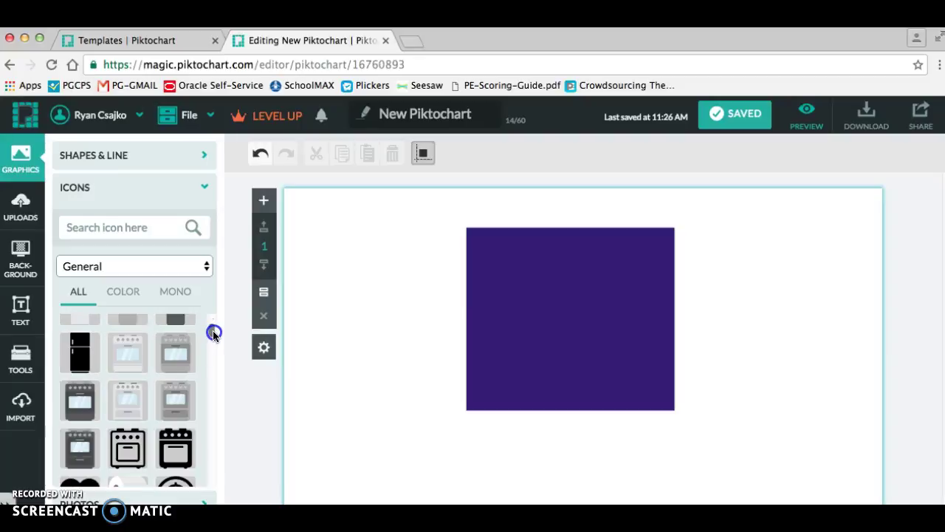
pyautogui.scroll(-3, 213, 336)
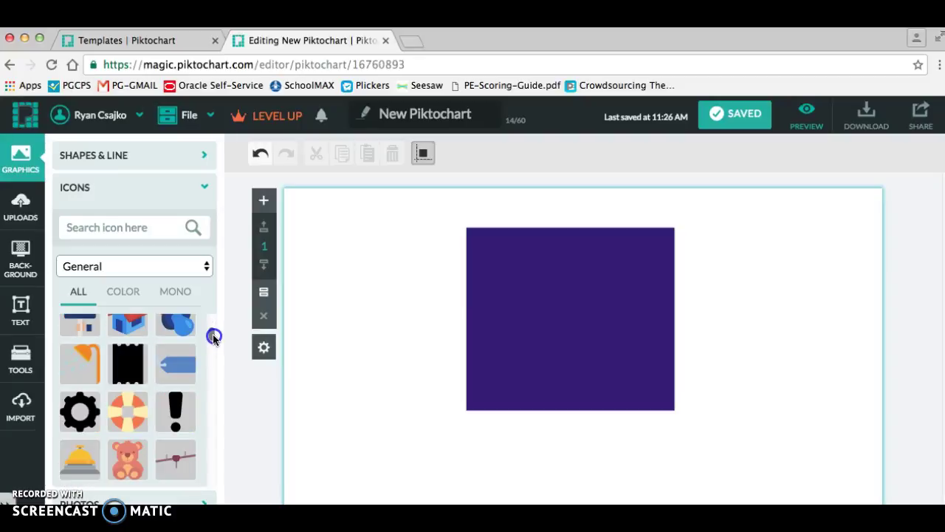
pyautogui.scroll(-3, 213, 339)
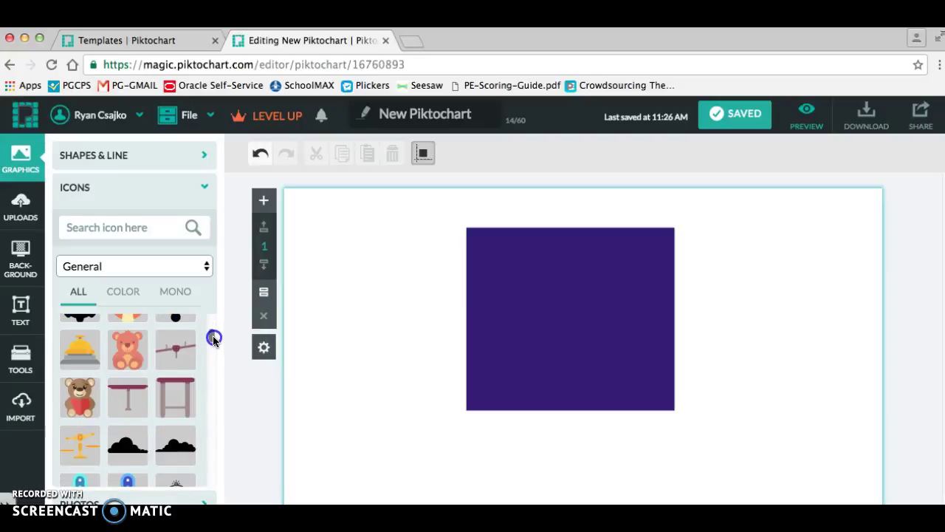
pyautogui.scroll(-6, 213, 338)
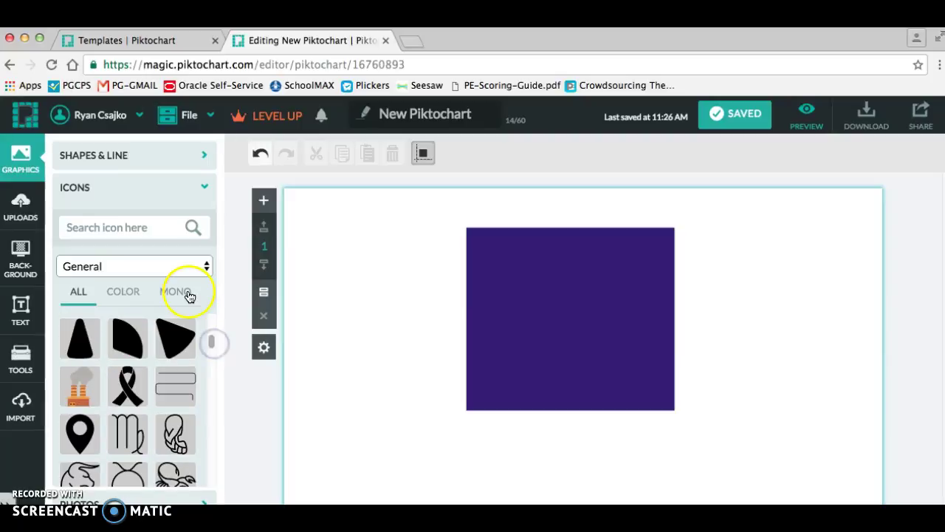
pyautogui.click(155, 265)
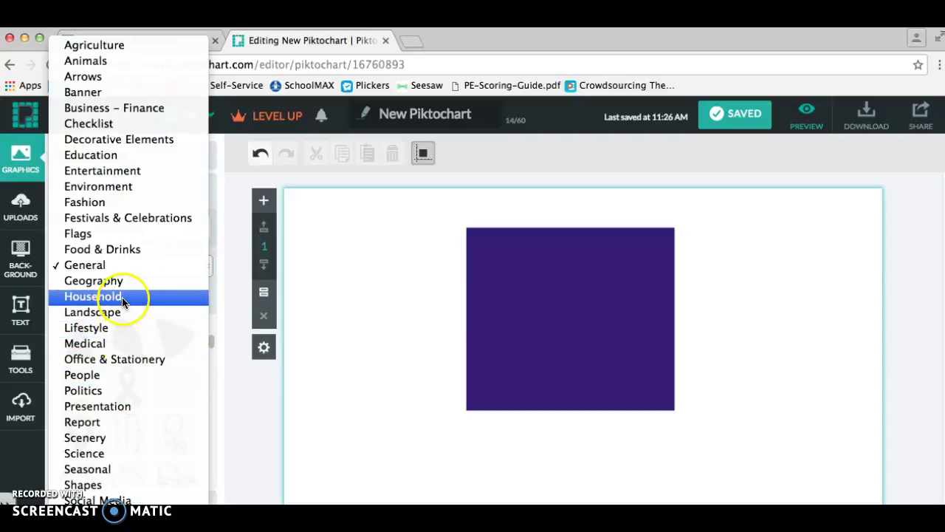
# Switch to Education icons, try a paint-palette icon on the purple square, then delete it
pyautogui.click(116, 158)
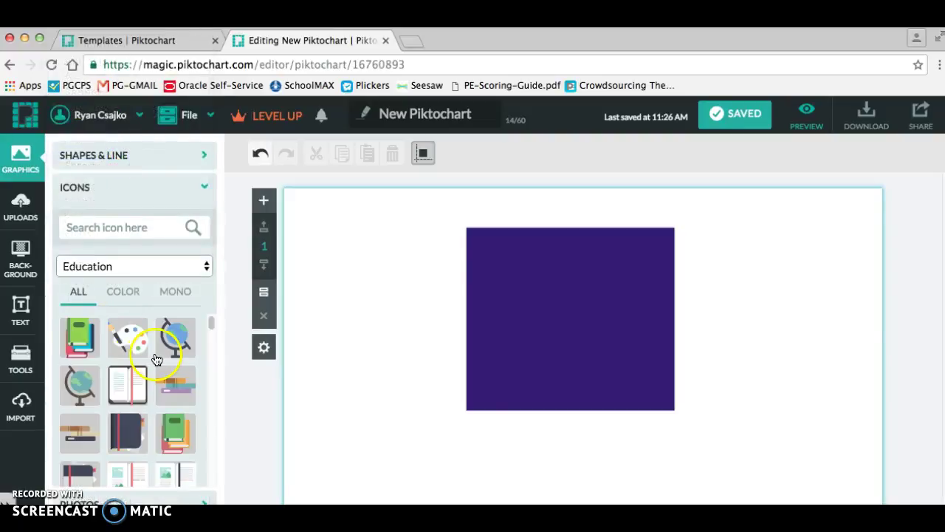
pyautogui.moveTo(124, 342)
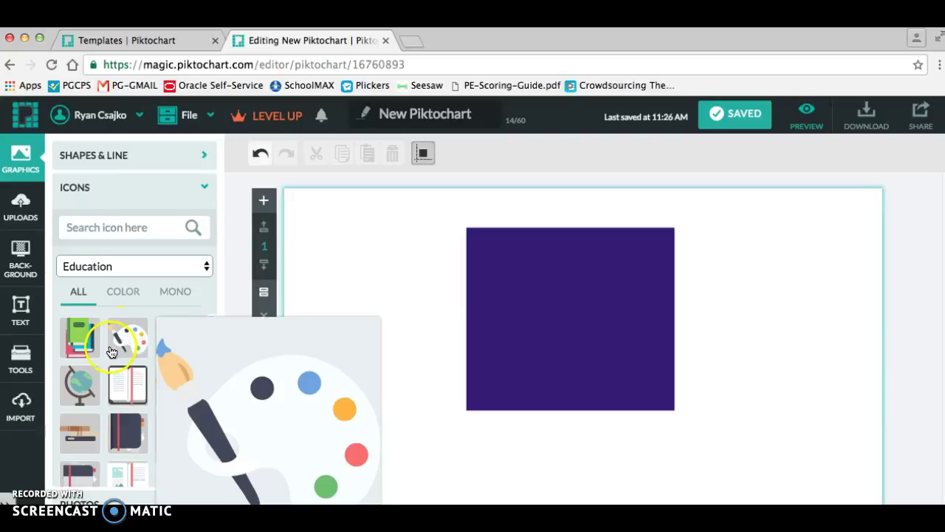
pyautogui.click(144, 338)
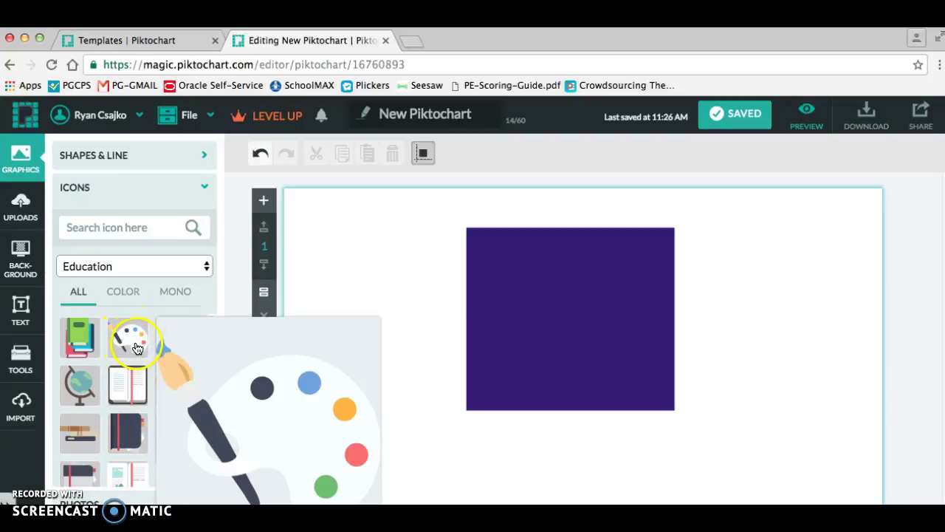
pyautogui.moveTo(130, 344); pyautogui.dragTo(574, 303)
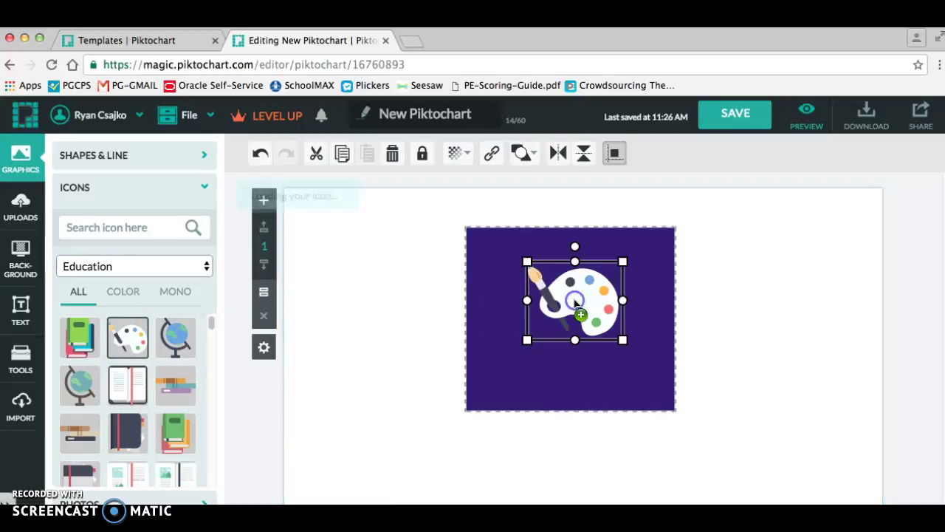
pyautogui.click(553, 304)
pyautogui.press('Delete')
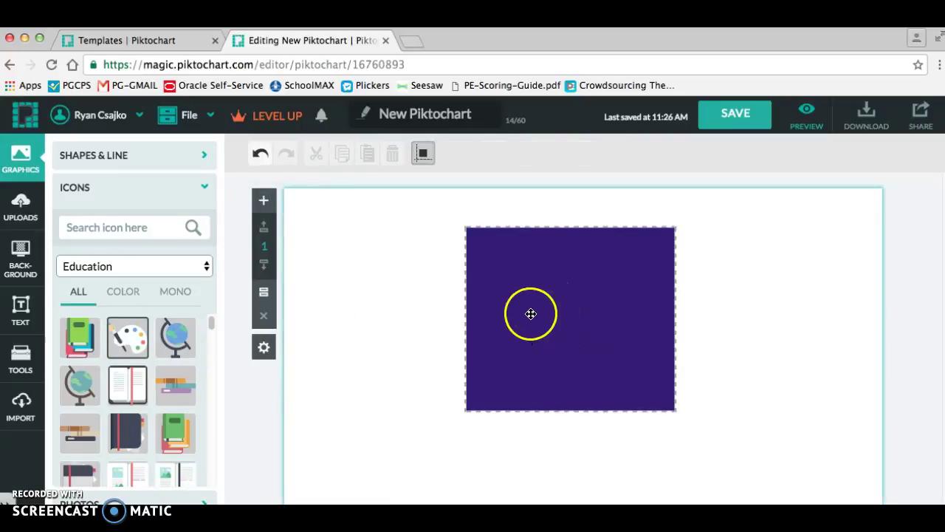
pyautogui.moveTo(212, 321); pyautogui.dragTo(210, 436)
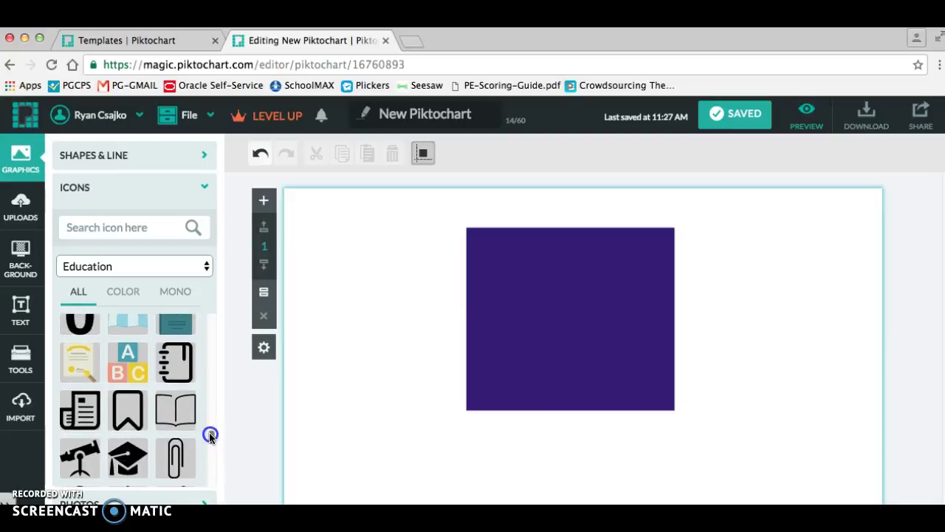
# Drag the Education ABC blocks icon onto the purple square, enlarge it from both top corners, and centre it
pyautogui.moveTo(128, 365); pyautogui.dragTo(563, 323)
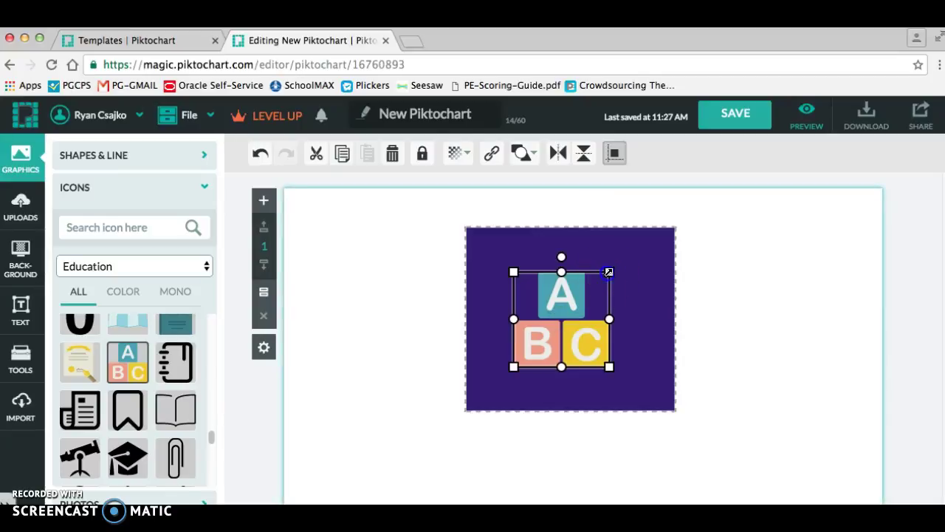
pyautogui.moveTo(609, 272); pyautogui.dragTo(641, 245)
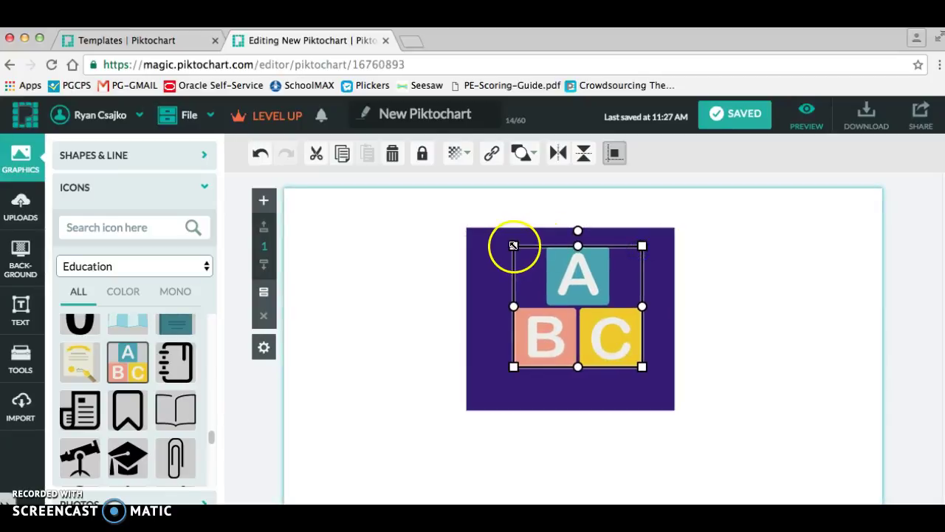
pyautogui.moveTo(513, 245); pyautogui.dragTo(495, 234)
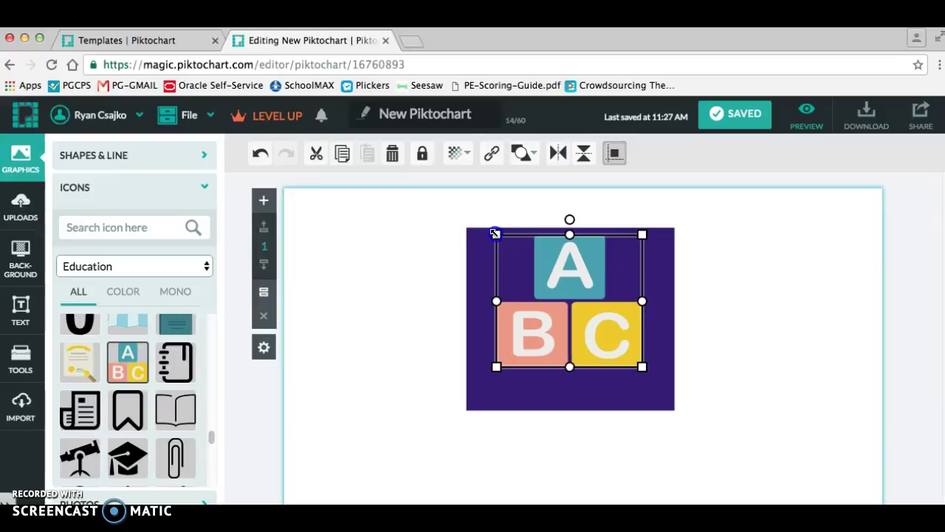
pyautogui.moveTo(580, 298); pyautogui.dragTo(588, 316)
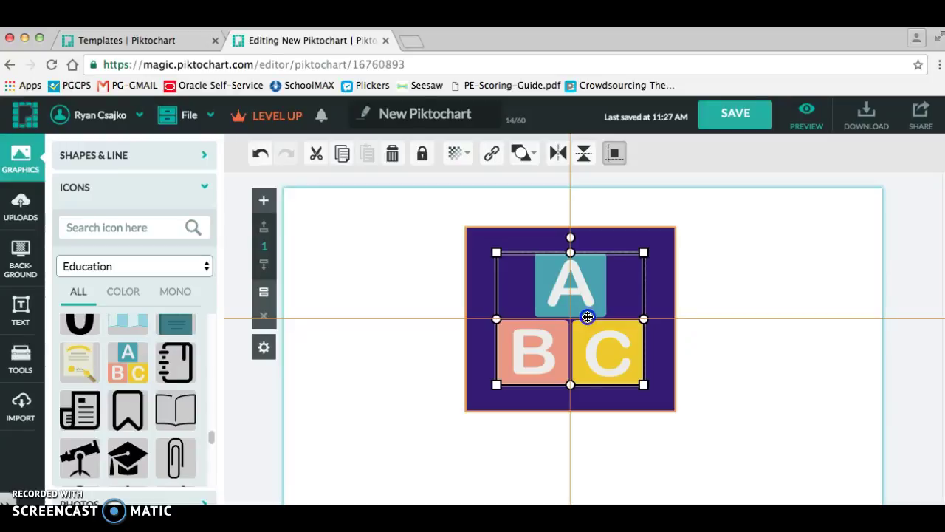
pyautogui.moveTo(588, 316); pyautogui.dragTo(587, 316)
pyautogui.click(751, 285)
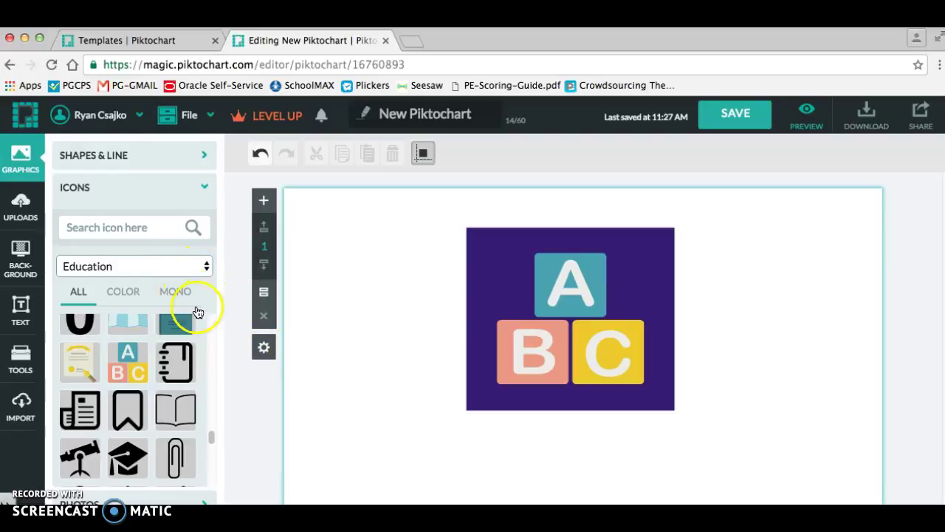
# Collapse ICONS, open TEXT, add a Subtitle below the ABC blocks, then delete it
pyautogui.click(201, 182)
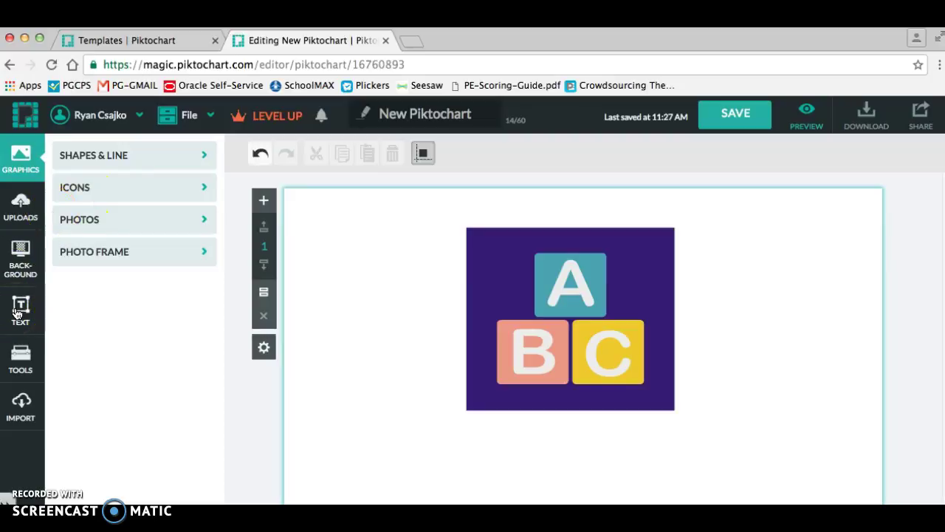
pyautogui.click(18, 313)
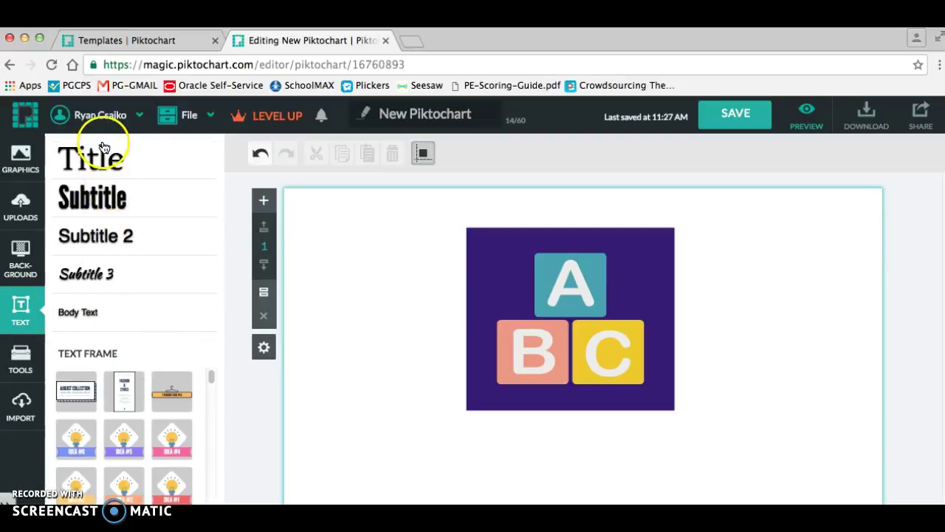
pyautogui.click(93, 196)
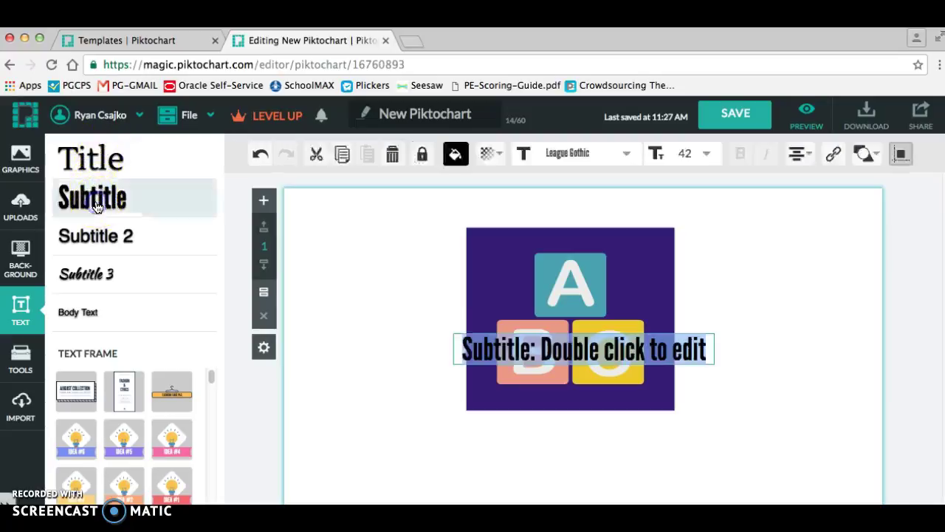
pyautogui.click(453, 347)
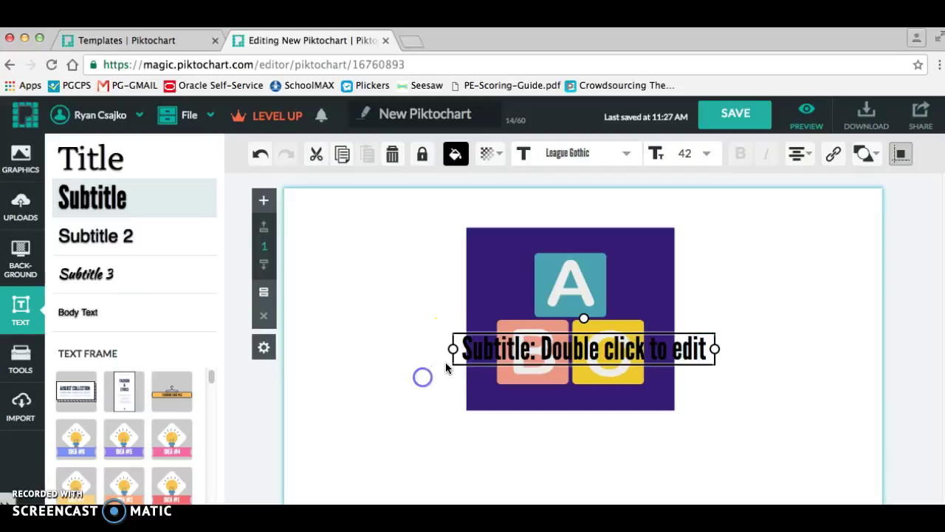
pyautogui.moveTo(482, 357); pyautogui.dragTo(471, 418)
pyautogui.press('Delete')
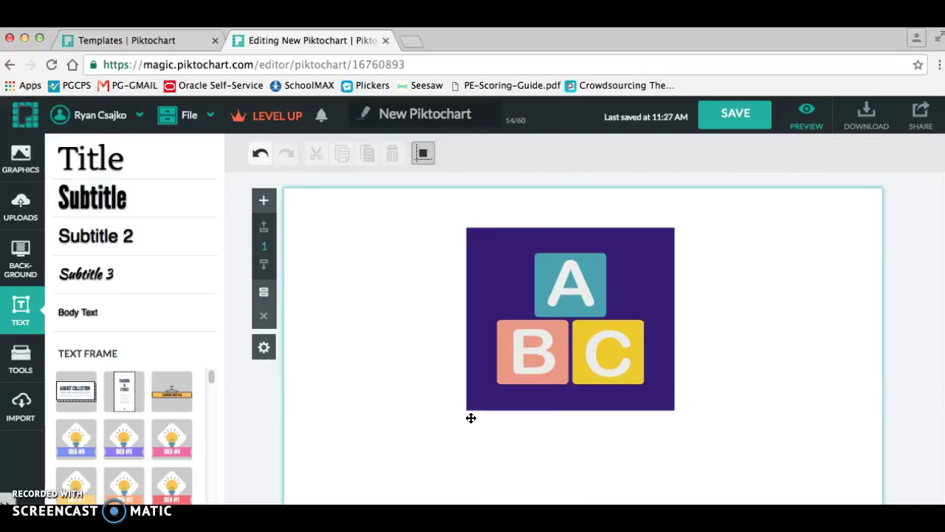
# Add the orange FASHION FAUX PAS hanging banner frame below the ABC blocks
pyautogui.click(175, 386)
pyautogui.moveTo(175, 385); pyautogui.dragTo(548, 417)
pyautogui.moveTo(637, 416); pyautogui.dragTo(603, 427)
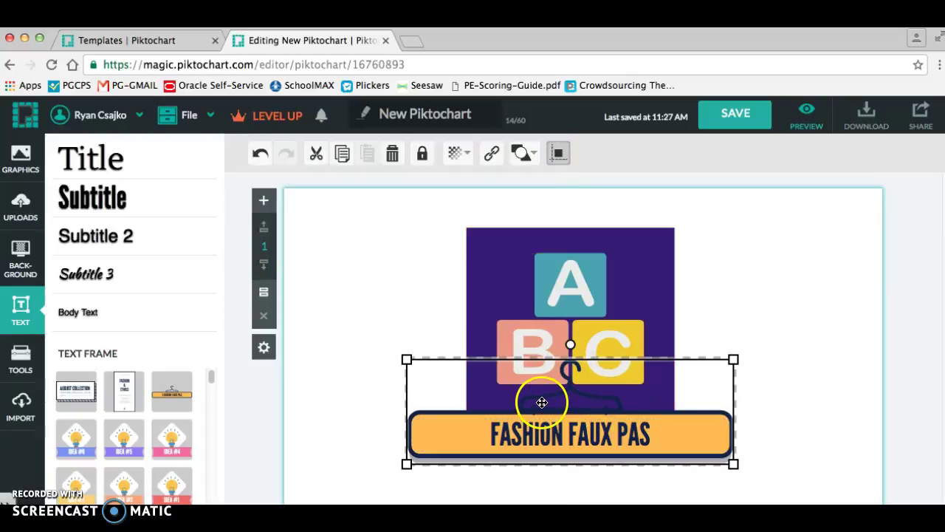
# Send the banner to back via Arrange and nudge it into alignment under the square
pyautogui.click(457, 153)
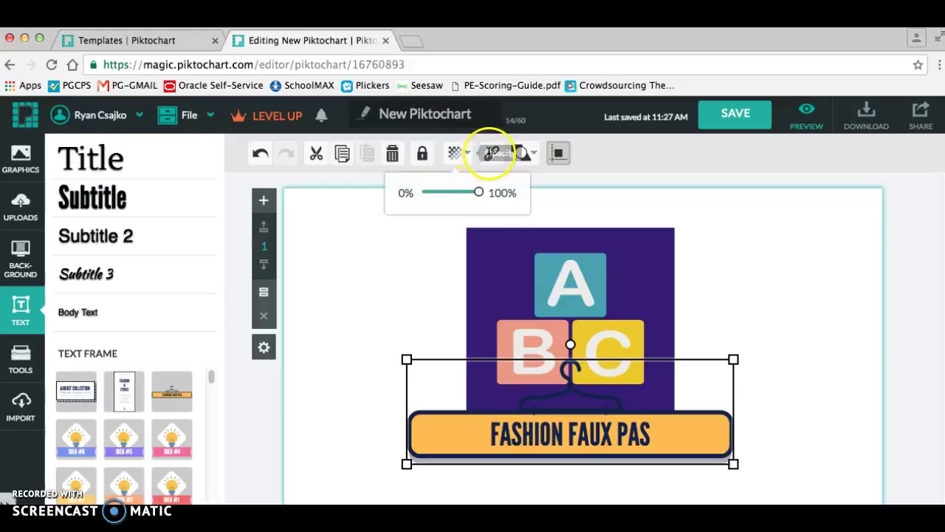
pyautogui.click(521, 153)
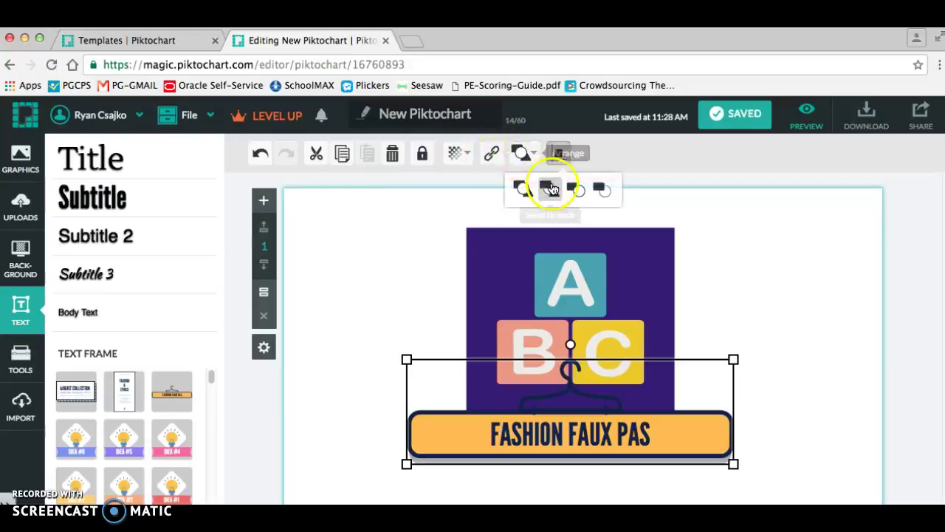
pyautogui.click(552, 189)
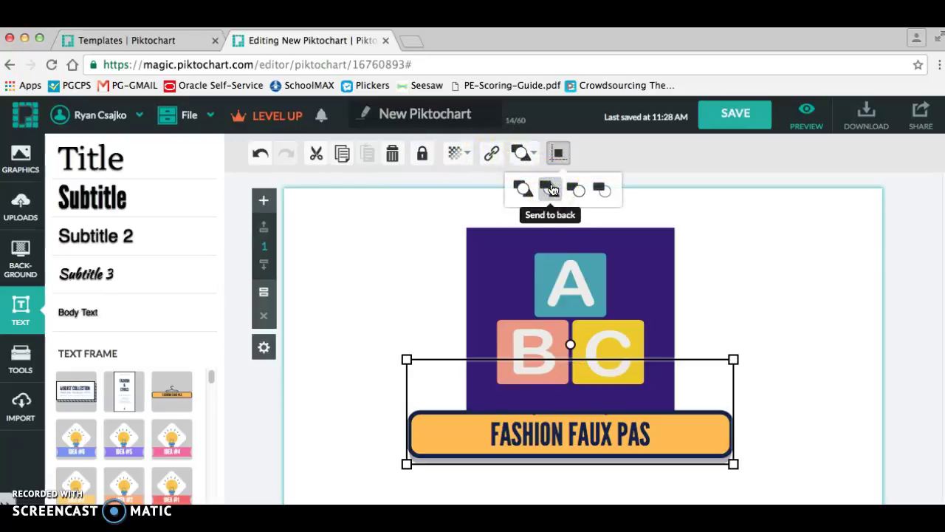
pyautogui.click(760, 352)
pyautogui.click(557, 441)
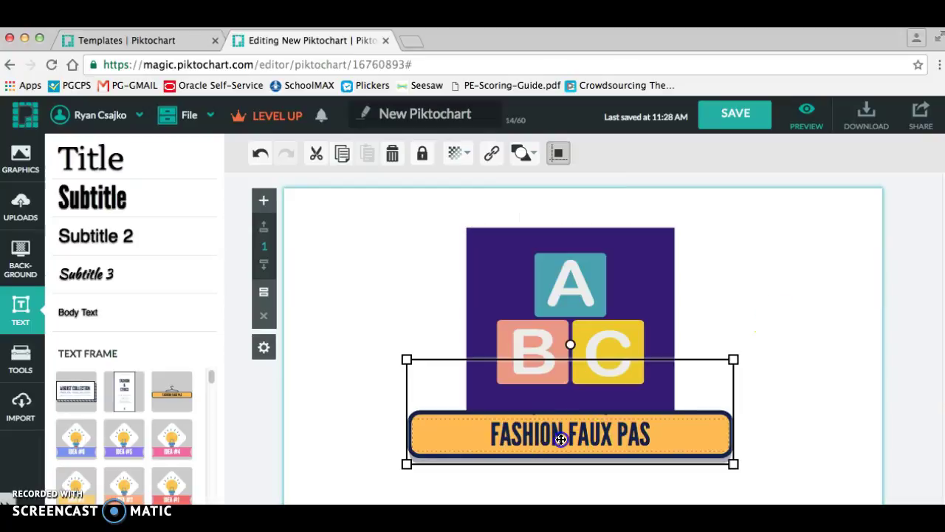
pyautogui.moveTo(561, 439); pyautogui.dragTo(575, 443)
# Replace the banner's FASHION FAUX PAS wording with 'Literacy Badge'
pyautogui.click(797, 327)
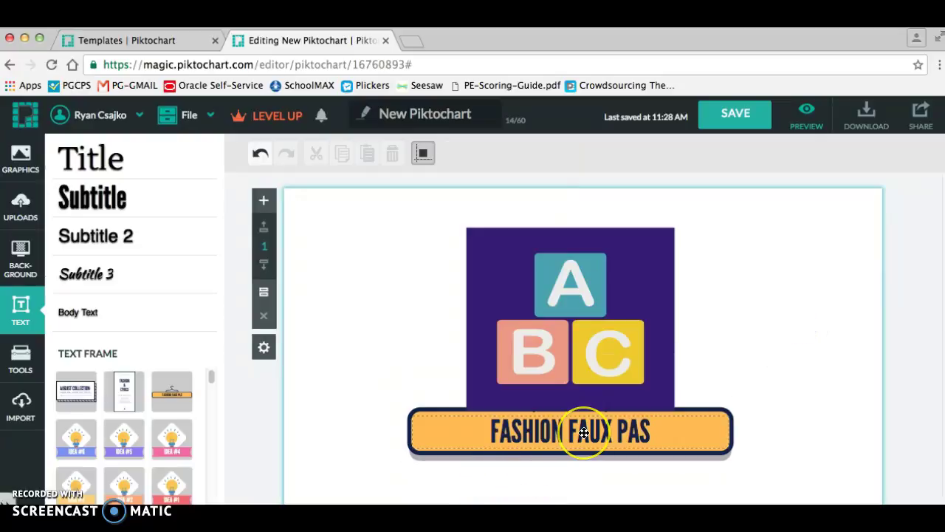
pyautogui.click(584, 432)
pyautogui.doubleClick(584, 432)
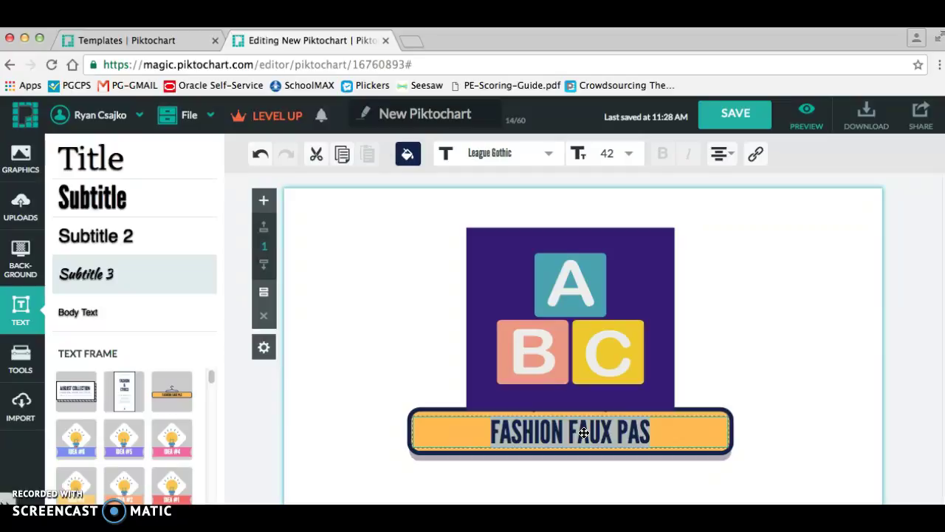
pyautogui.write('Literacy')
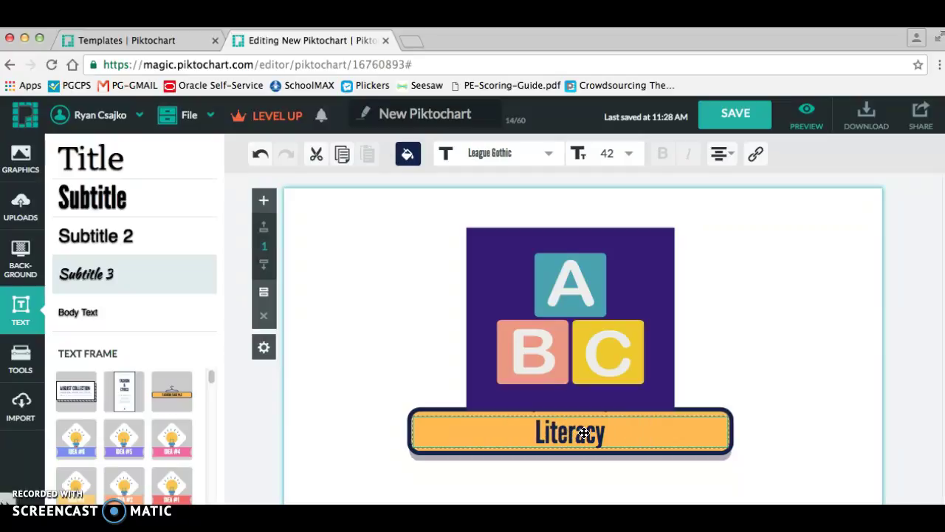
pyautogui.write(' Badge')
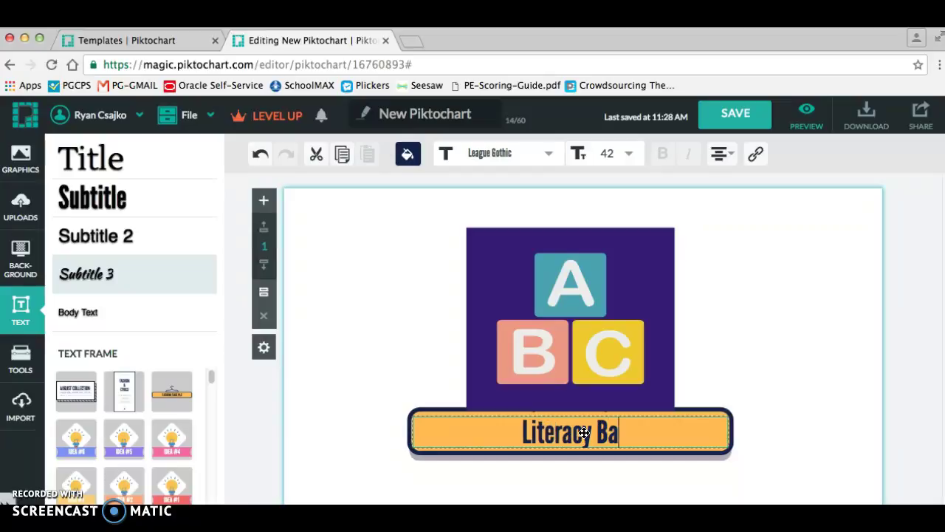
pyautogui.click(793, 364)
pyautogui.click(801, 334)
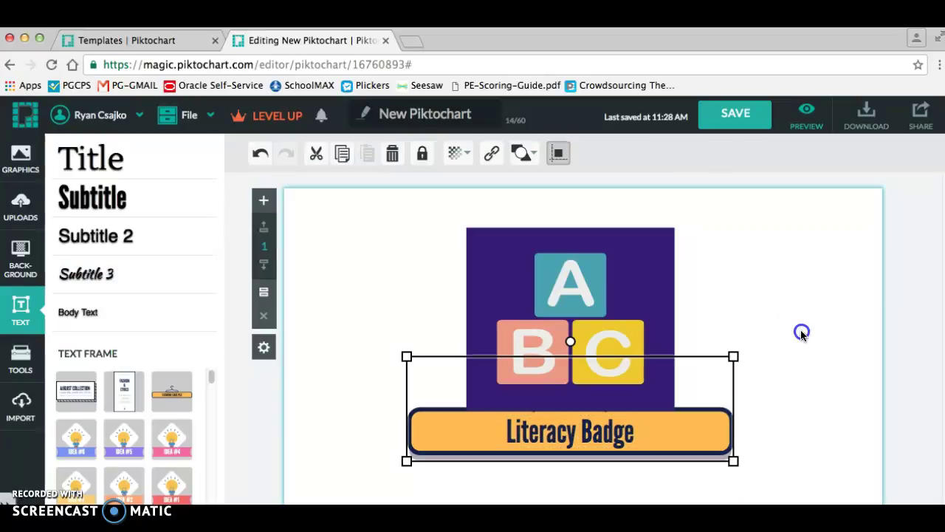
# Save the Literacy Badge poster so its last-saved time updates to 11:29 AM
pyautogui.click(794, 317)
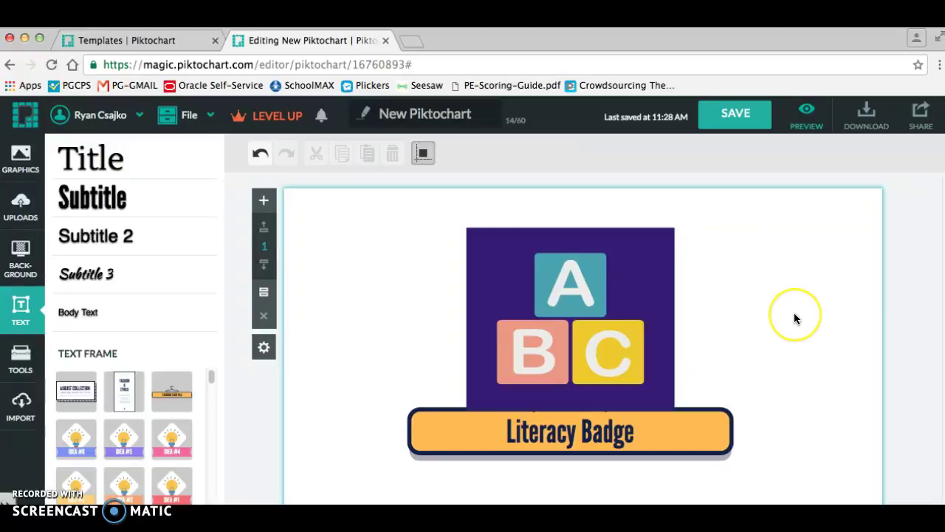
pyautogui.click(761, 126)
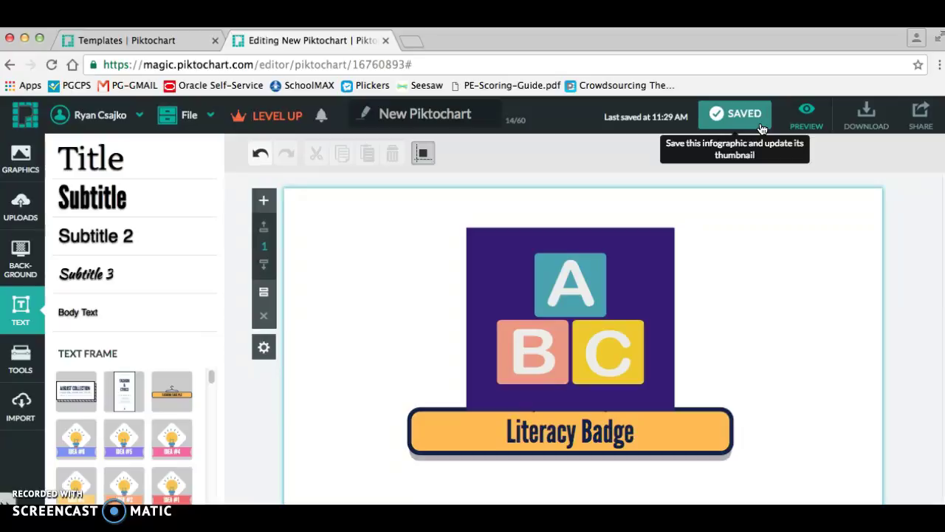